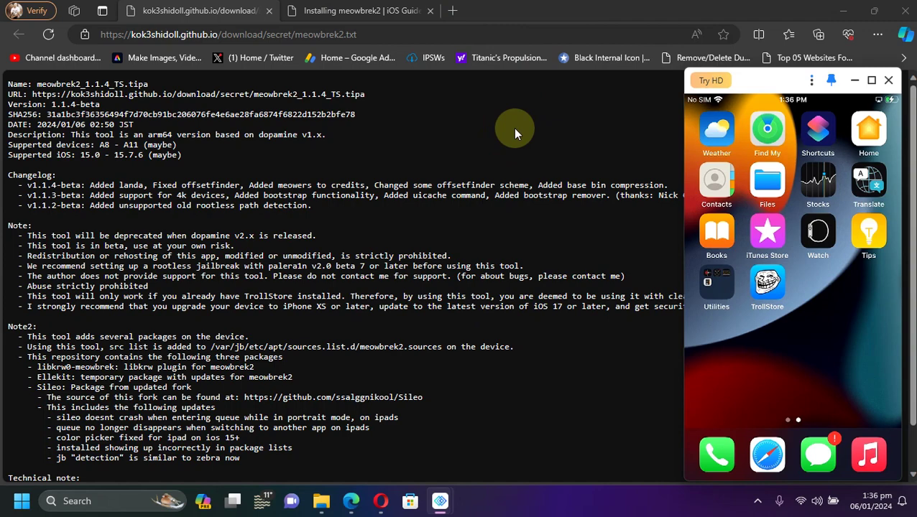
scroll(372, 238, "down", 1)
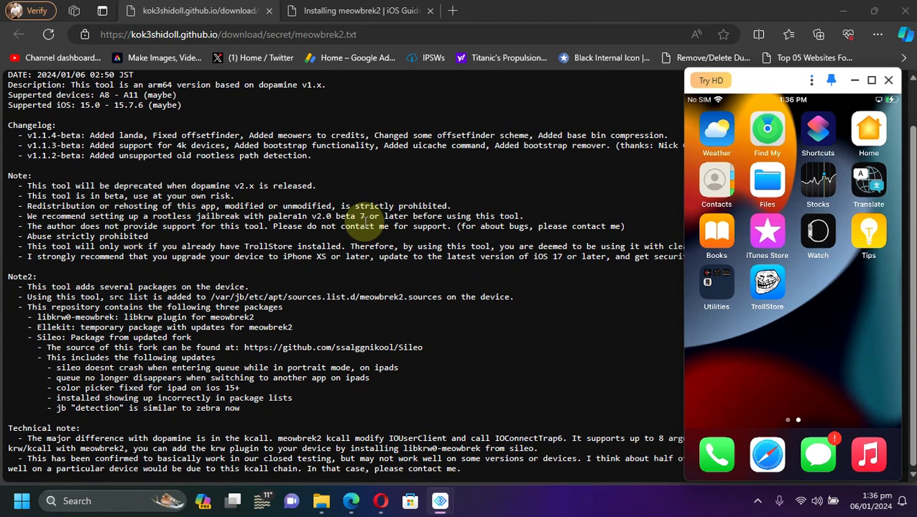
scroll(374, 238, "up", 1)
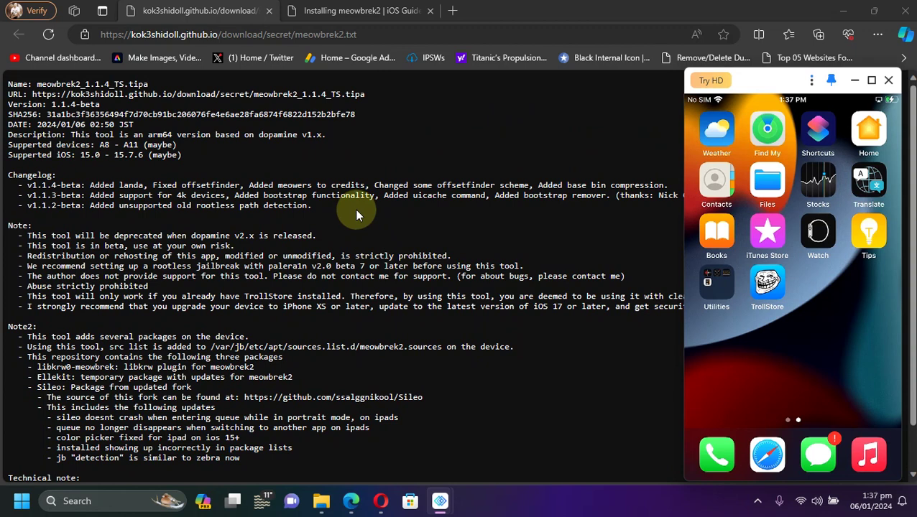
left_click(360, 10)
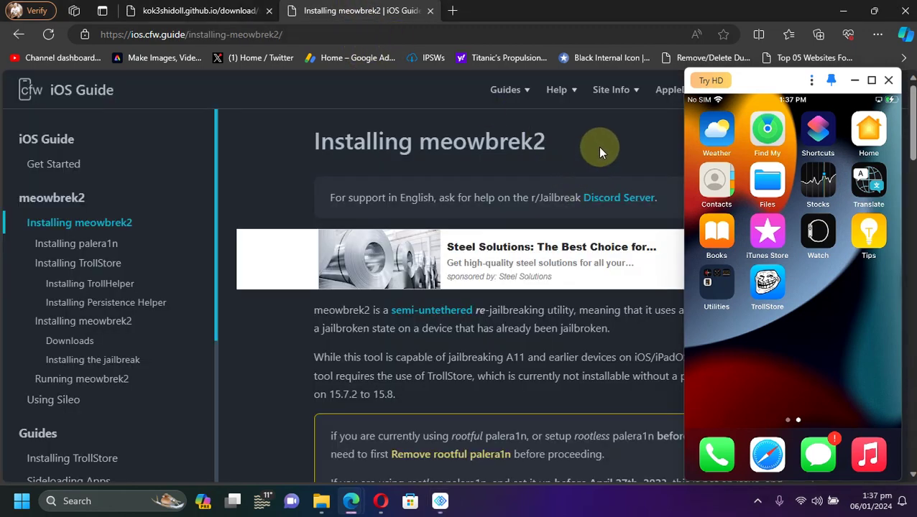
scroll(599, 151, "down", 1)
scroll(575, 180, "up", 1)
scroll(596, 209, "down", 4)
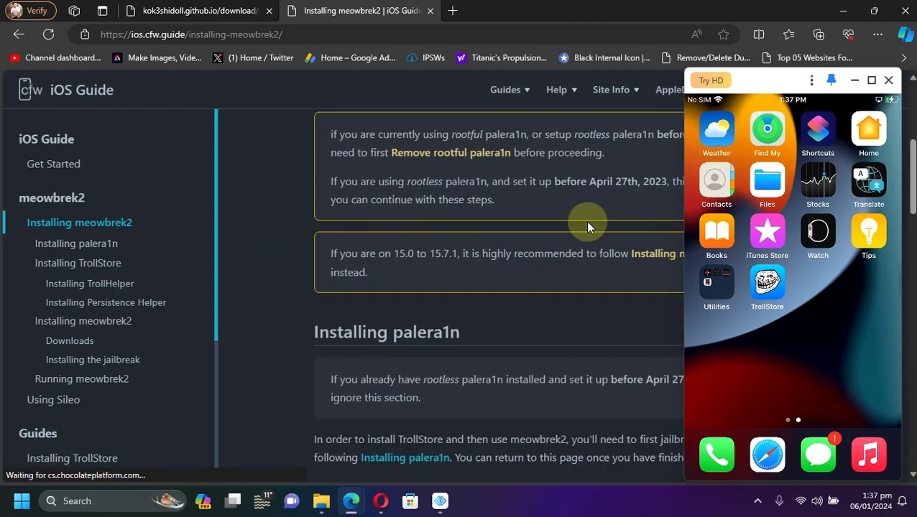
scroll(583, 230, "down", 1)
scroll(573, 233, "down", 1)
scroll(546, 208, "down", 1)
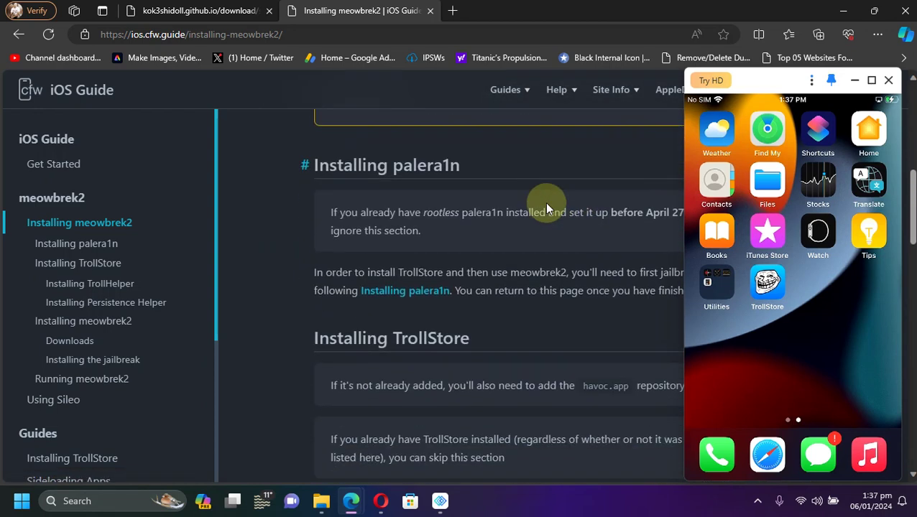
scroll(544, 202, "down", 5)
scroll(552, 217, "down", 2)
scroll(587, 234, "down", 3)
scroll(585, 219, "up", 1)
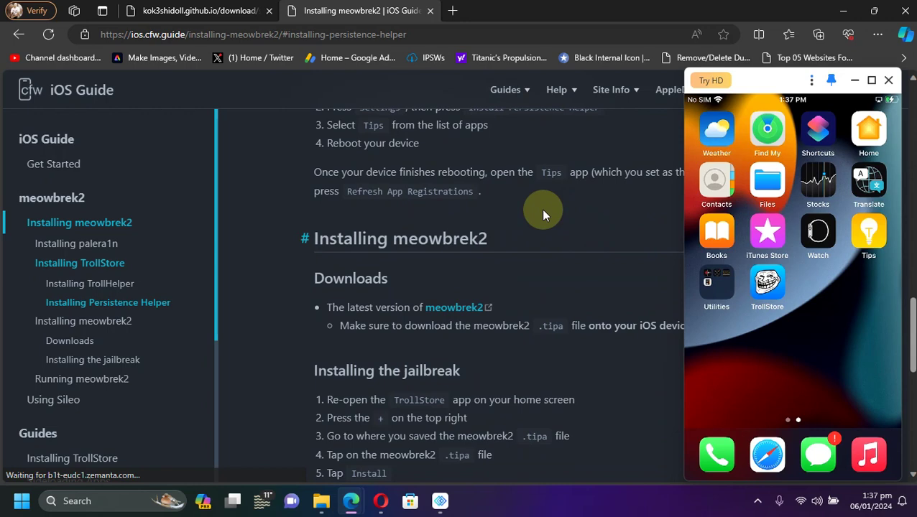
left_click(460, 314)
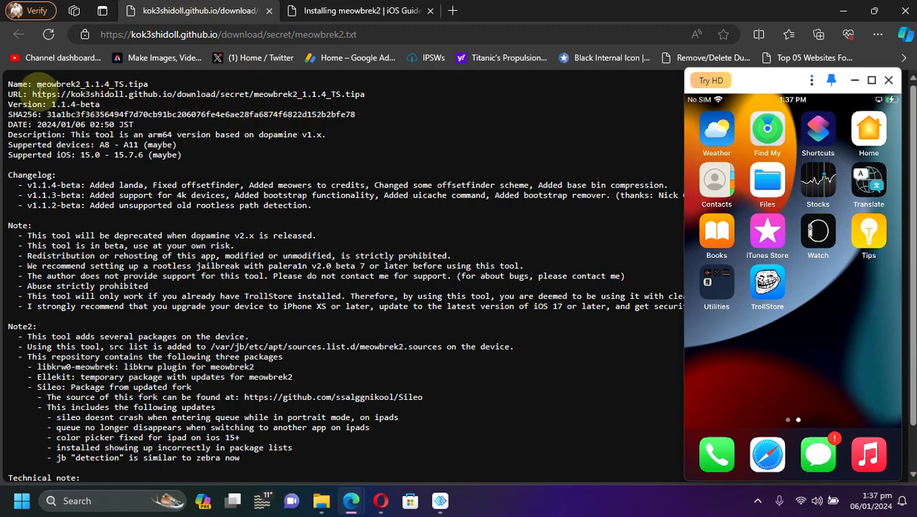
left_click_drag(33, 94, 368, 96)
left_click(438, 133)
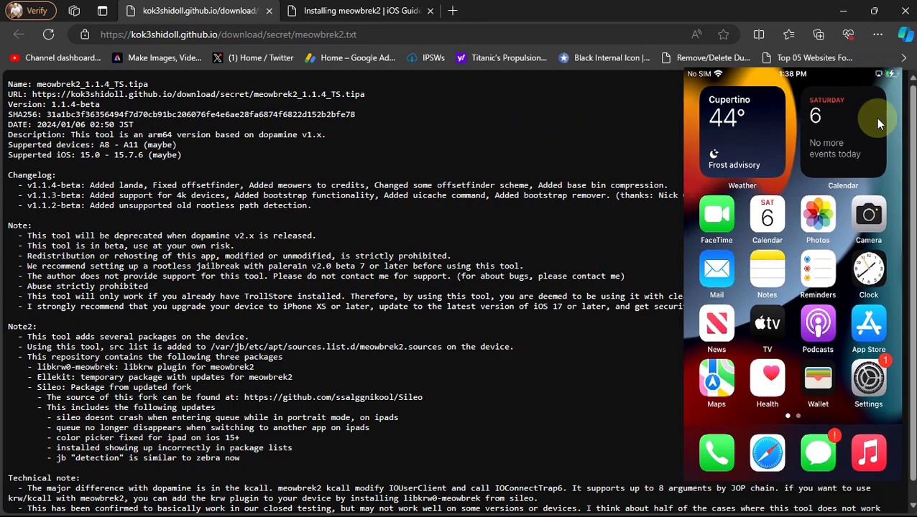
Maximize the iPhone mirror so the home page with TrollStore fills the screen
left_click(872, 84)
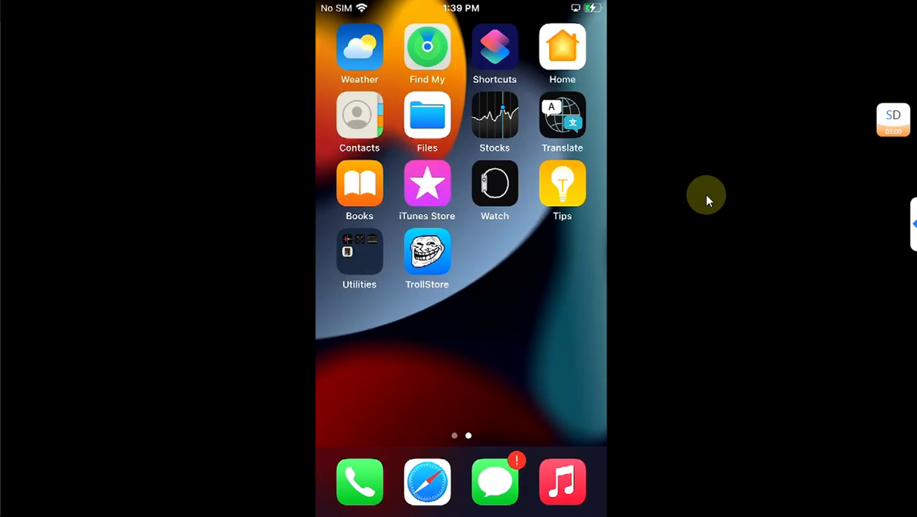